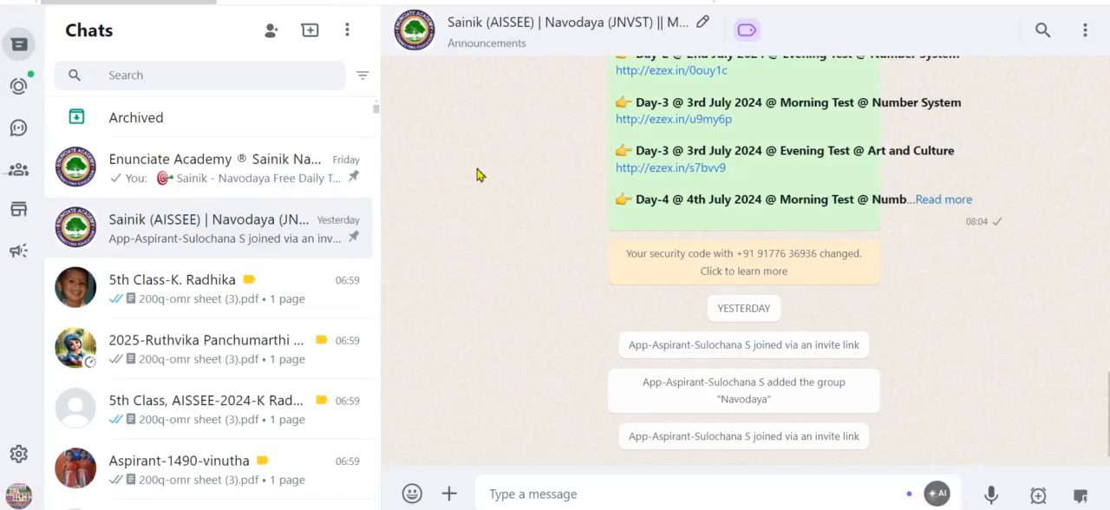
Select the Enunciate Academy group from the chat list to bring up its conversation
click(182, 169)
click(186, 232)
click(232, 171)
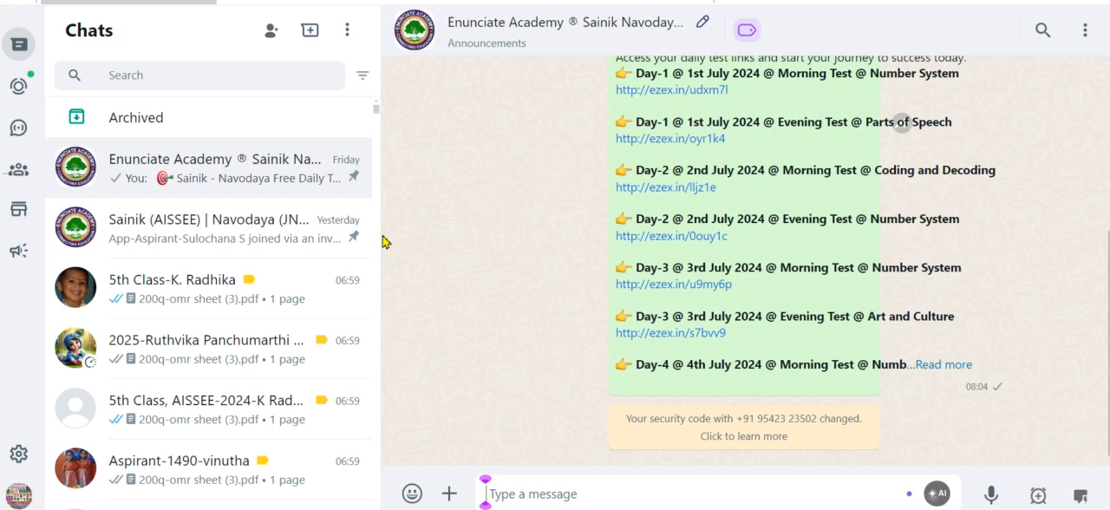
Paste and send the Day 1–10 ezex.in daily tests announcement in the Enunciate Academy group
key(ctrl+v)
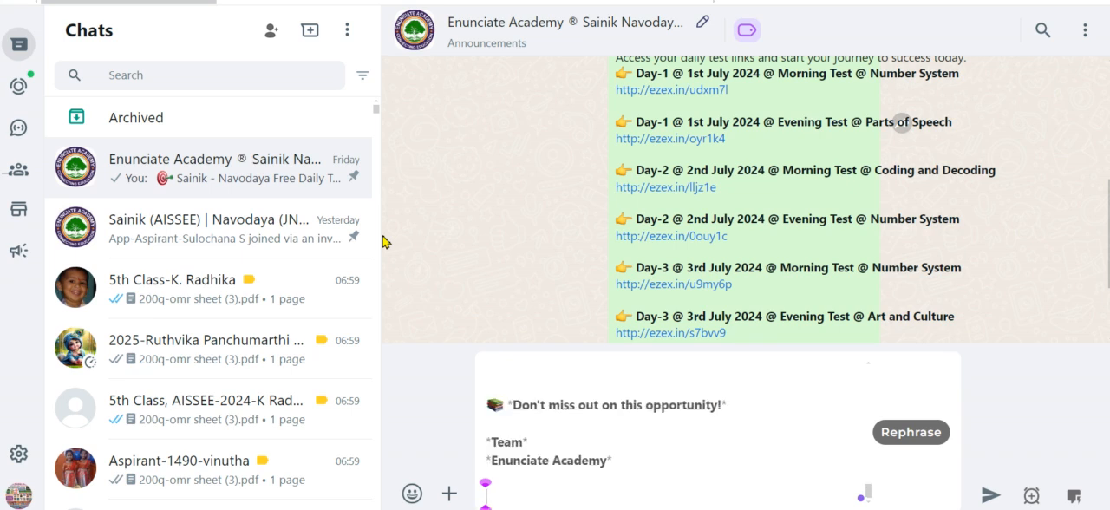
scroll(601, 462, up, 5)
scroll(601, 461, up, 5)
scroll(601, 462, up, 5)
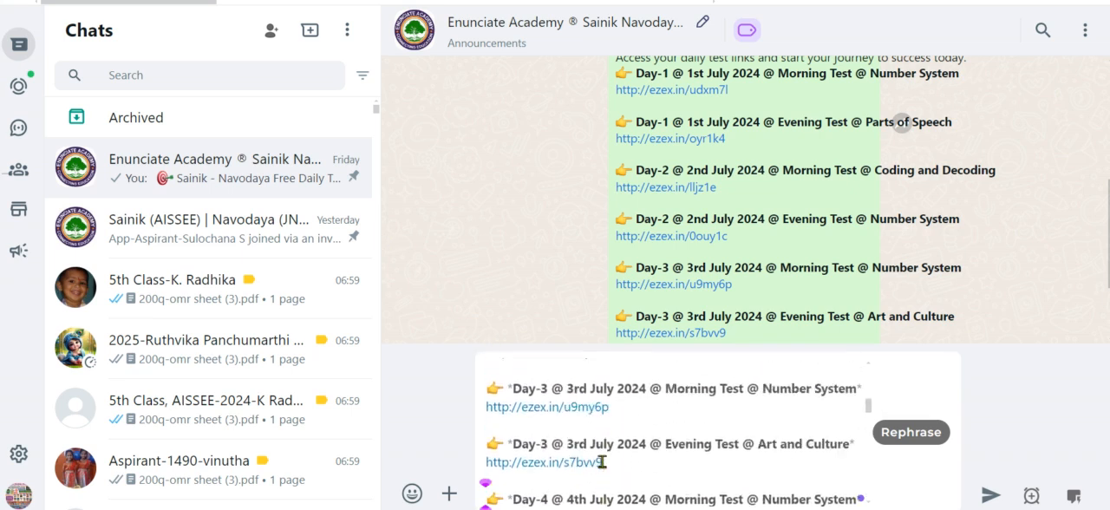
scroll(601, 461, up, 5)
scroll(601, 461, up, 5)
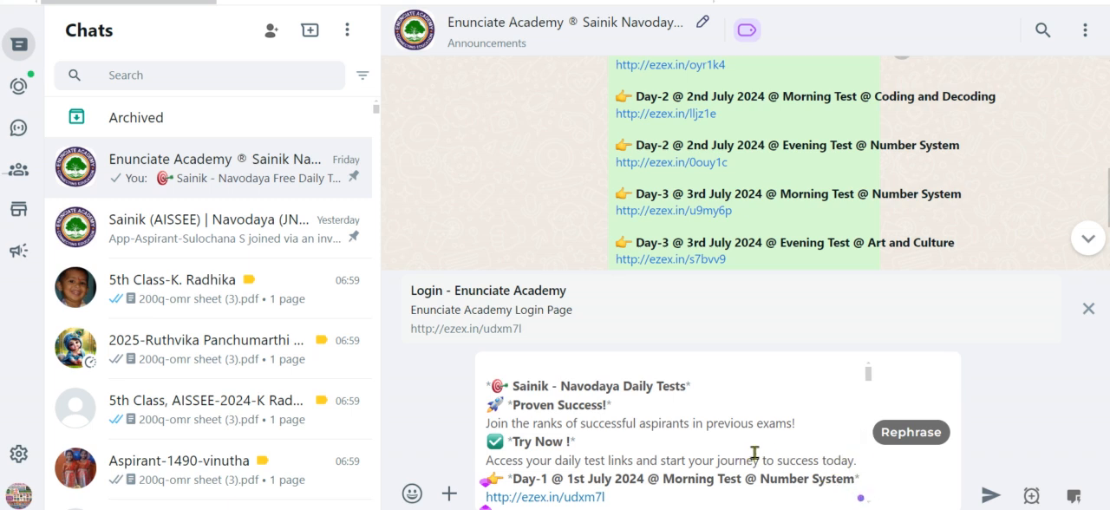
click(992, 496)
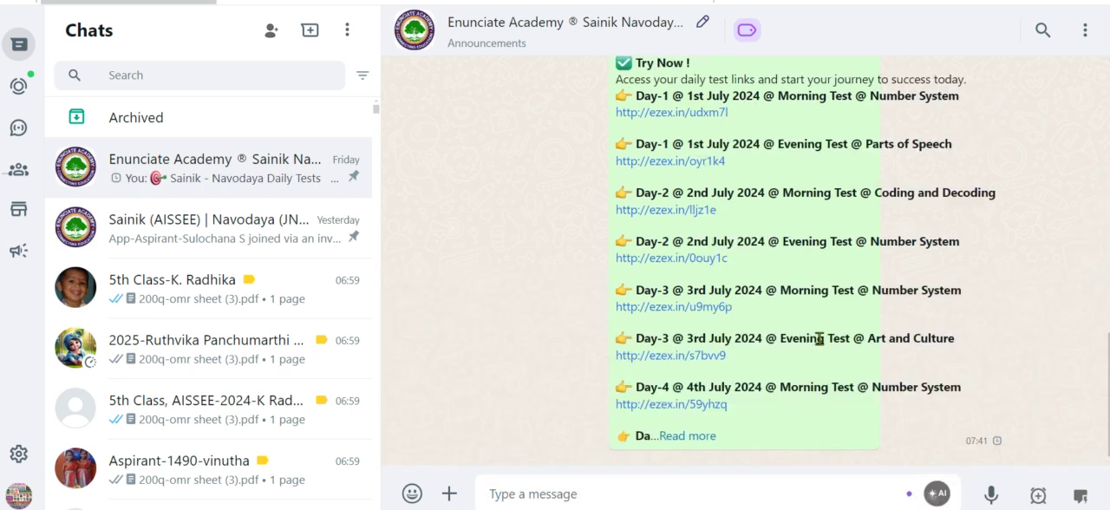
click(695, 436)
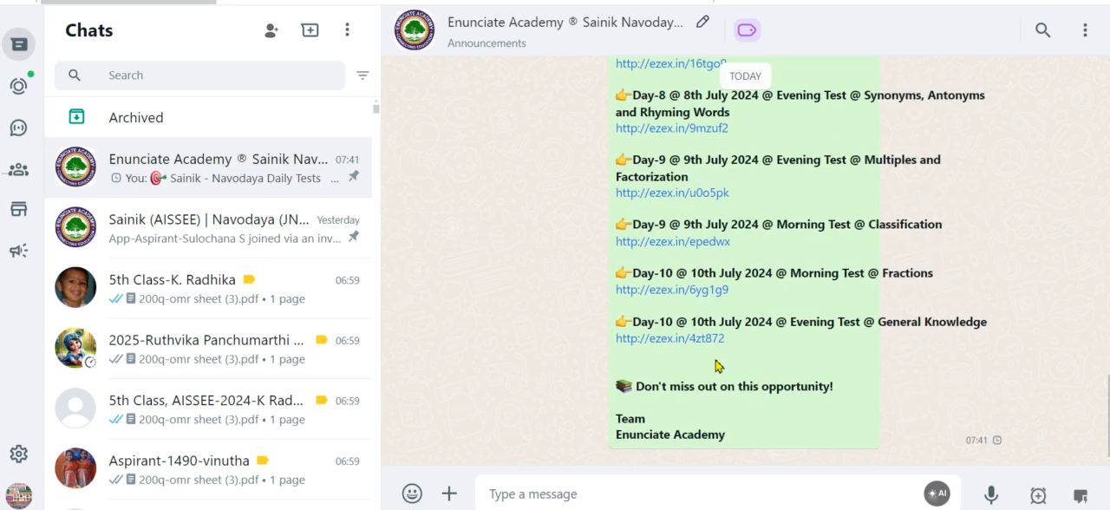
scroll(789, 290, up, 5)
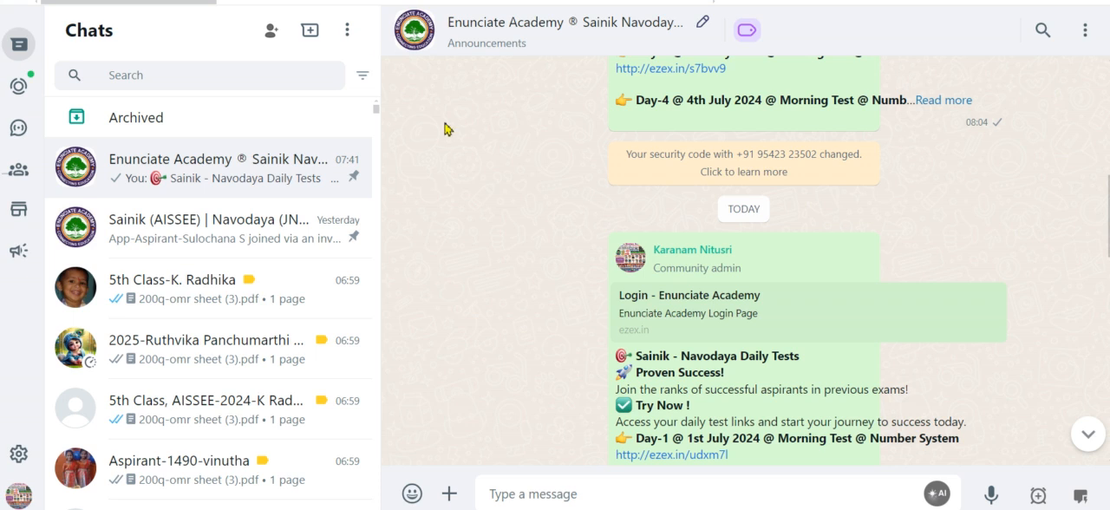
Post the same announcement in the Sainik (AISSEE) Navodaya group
click(182, 238)
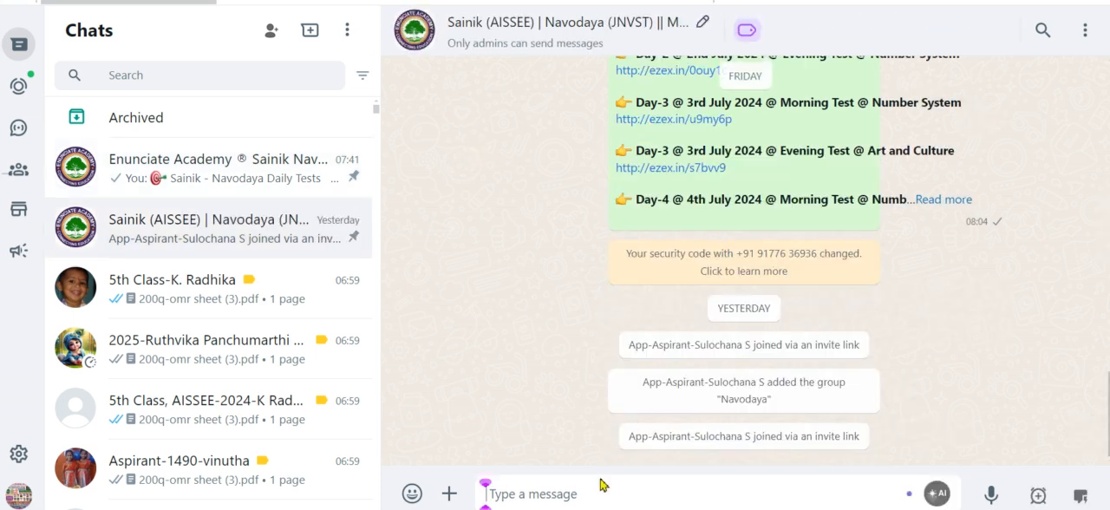
key(ctrl+v)
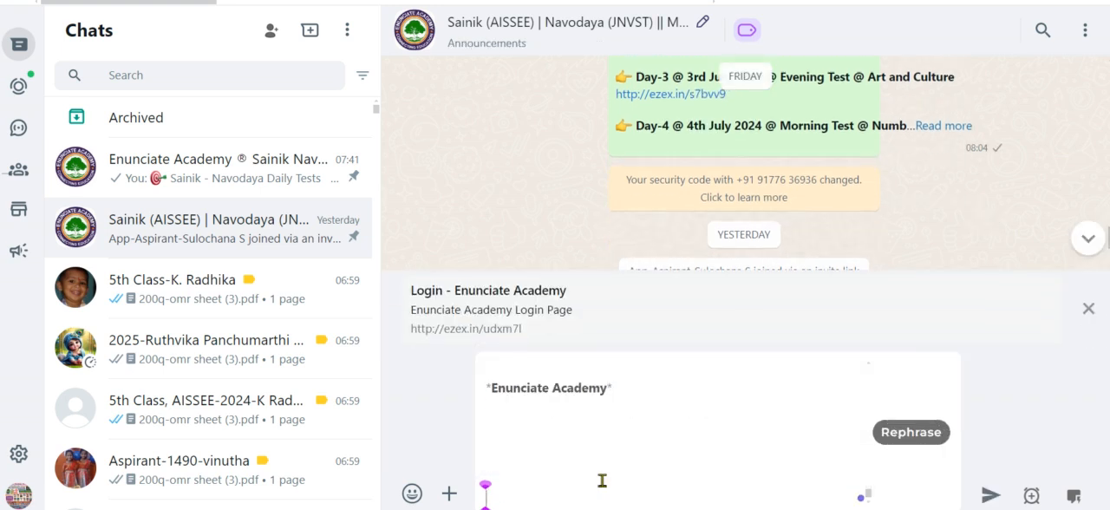
key(Return)
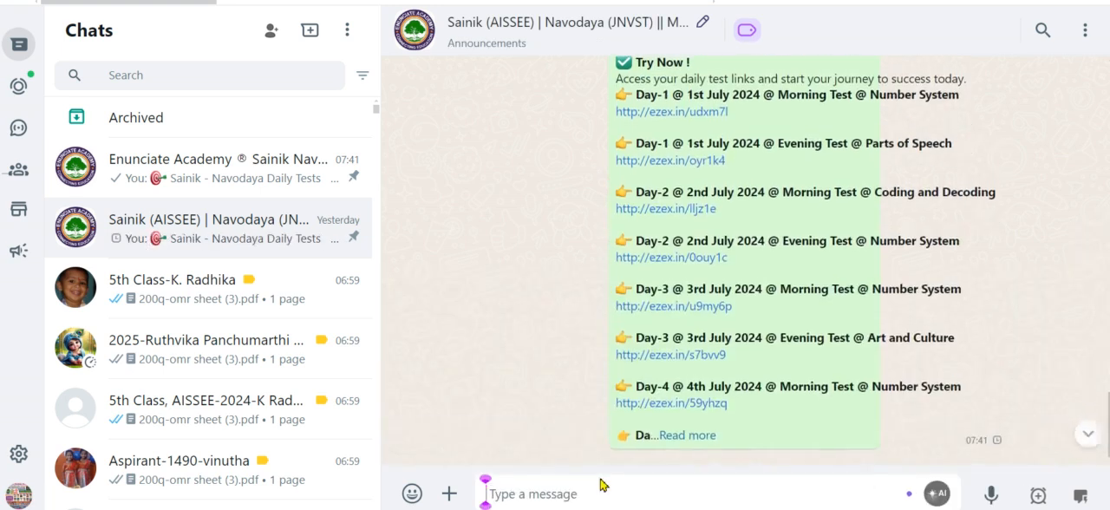